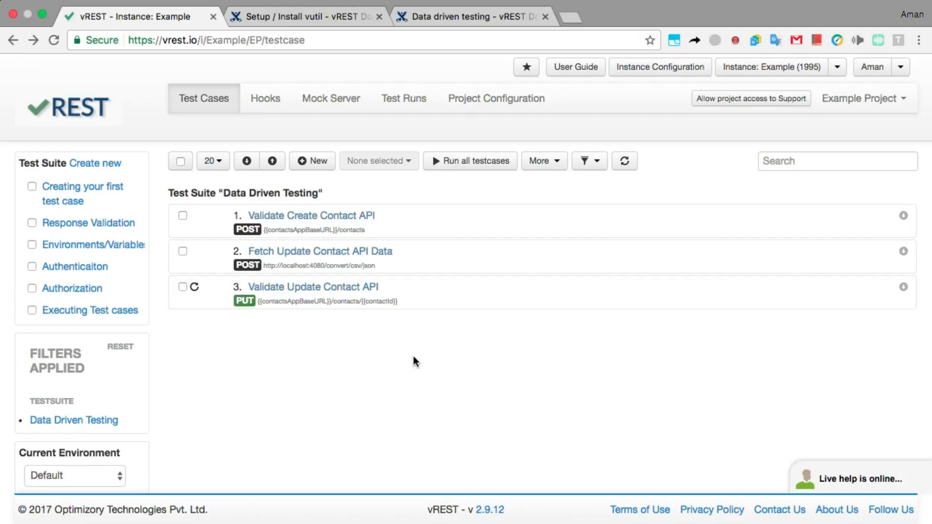
- Review the details of the Validate Create Contact and Validate Update Contact API test cases
left_click(423, 231)
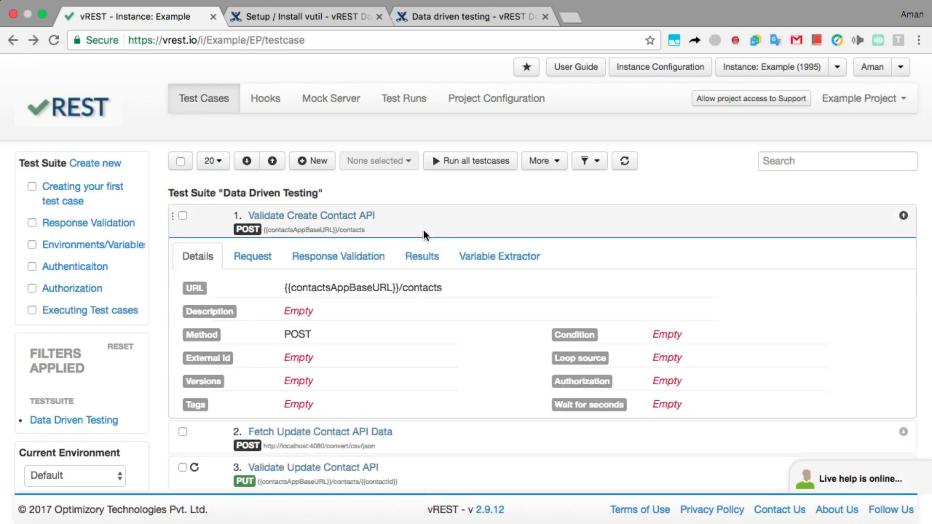
left_click(424, 232)
left_click(443, 301)
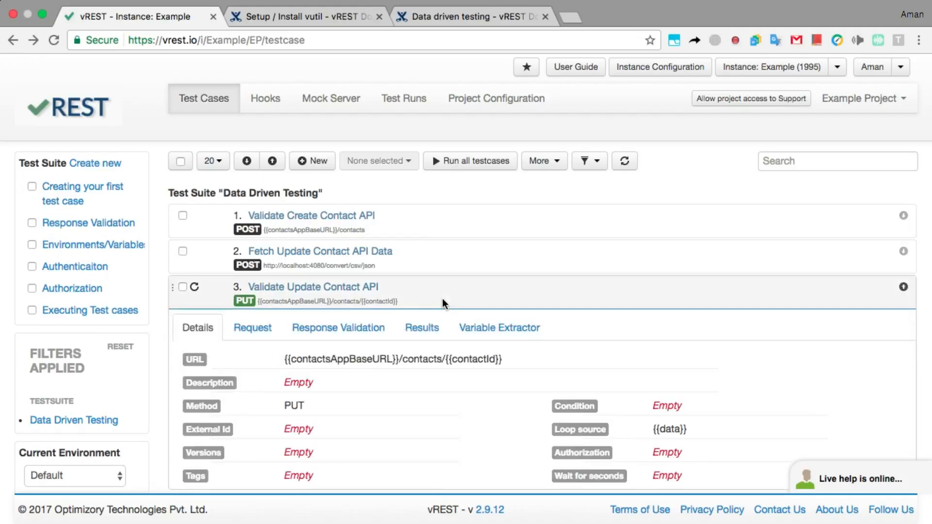
left_click(441, 299)
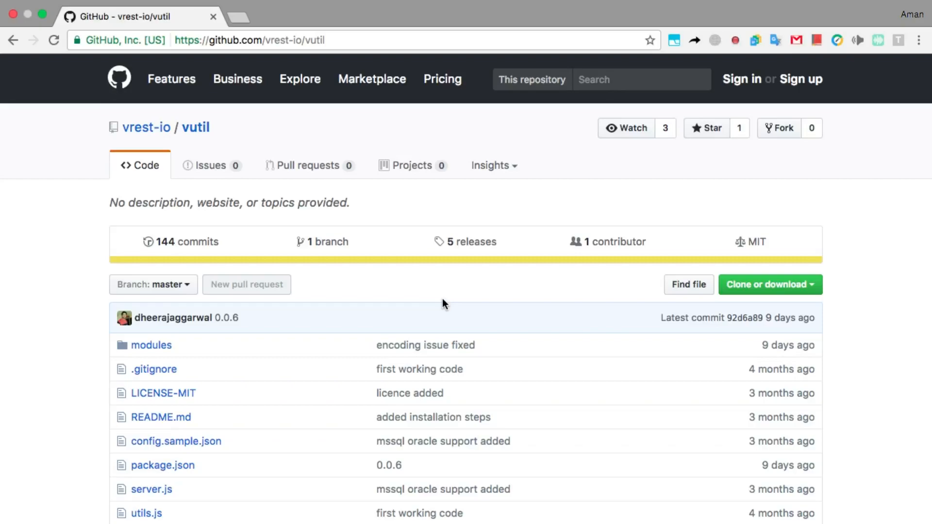
- Return from the vutil GitHub page to the vREST Data Driven Testing suite
key("ctrl+Left")
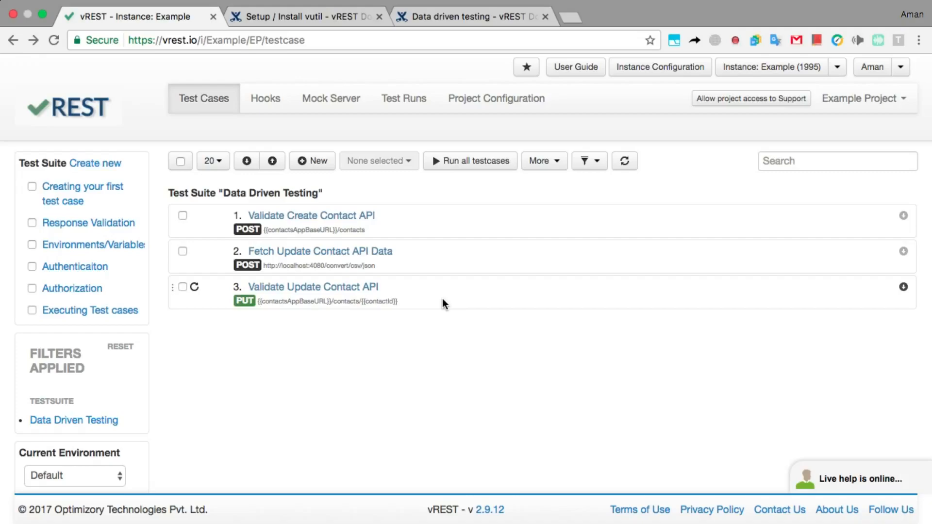
- Read the Setup / Install vutil page, then bring up the Numbers sheet of contact test data
left_click(312, 17)
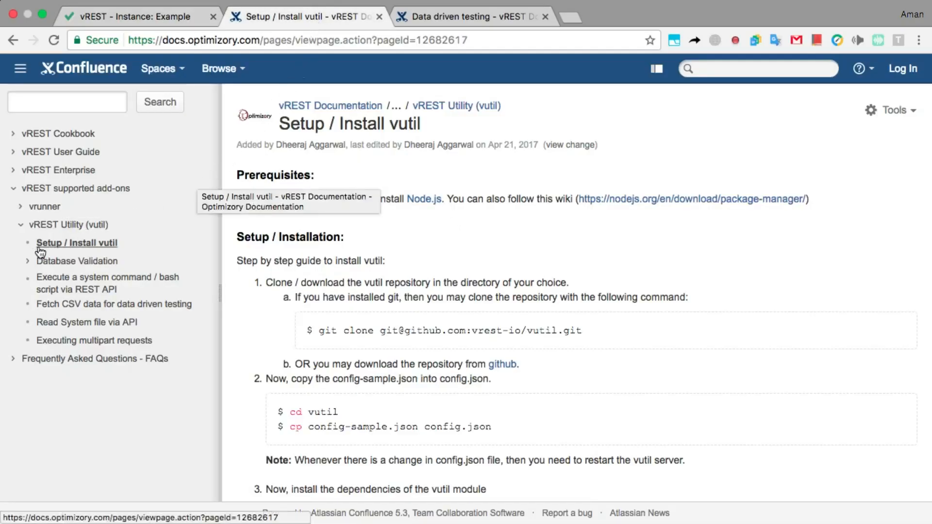
scroll(25, 244, "up", 10)
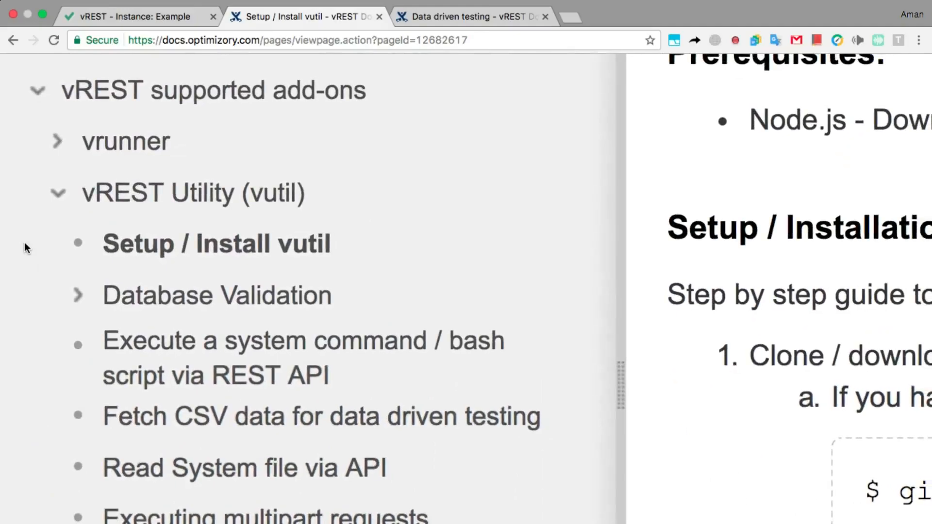
scroll(26, 247, "down", 10)
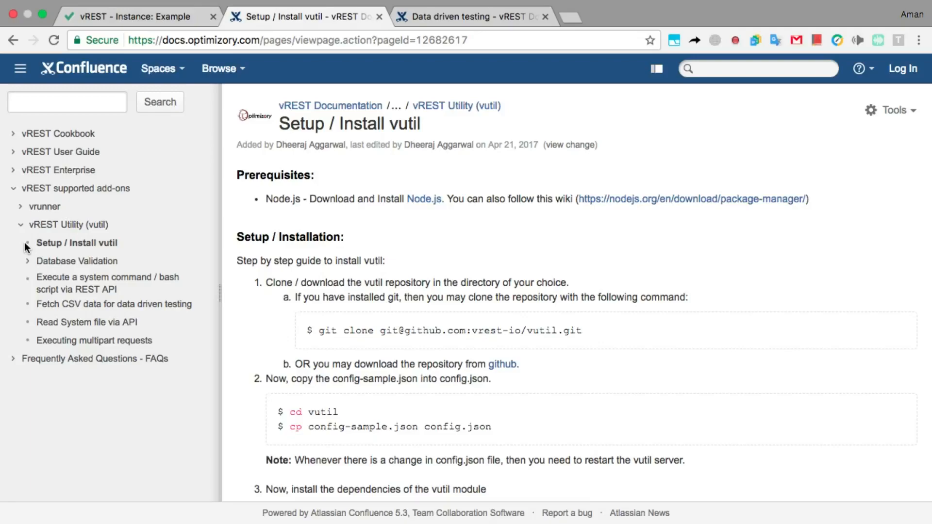
key("ctrl+Right")
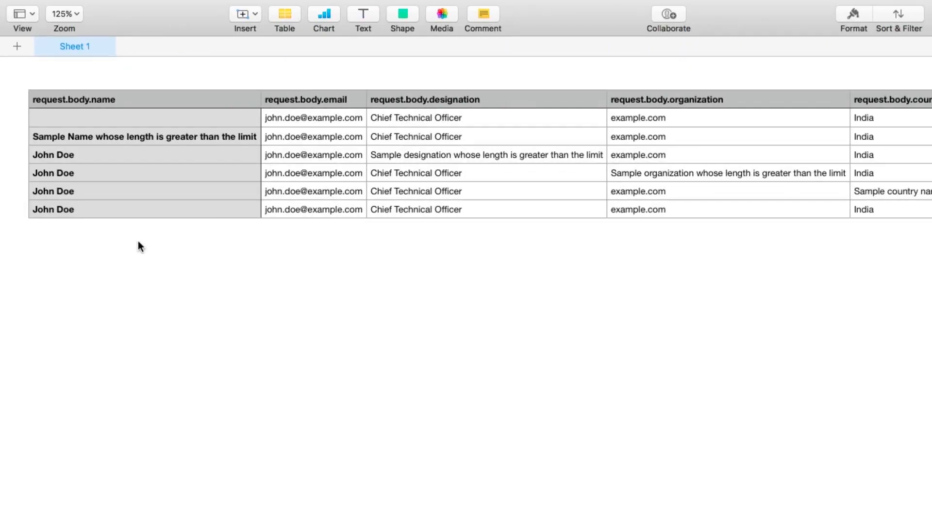
scroll(138, 242, "right", 5)
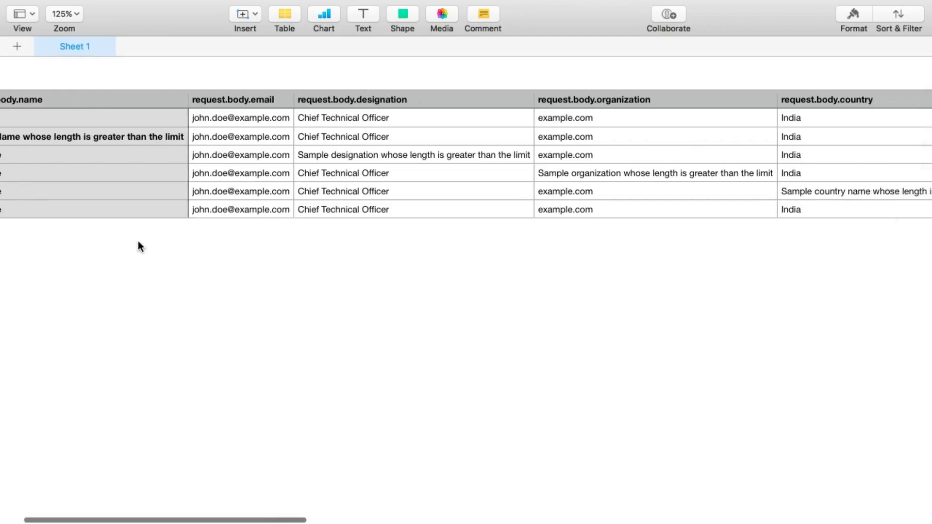
scroll(138, 241, "right", 7)
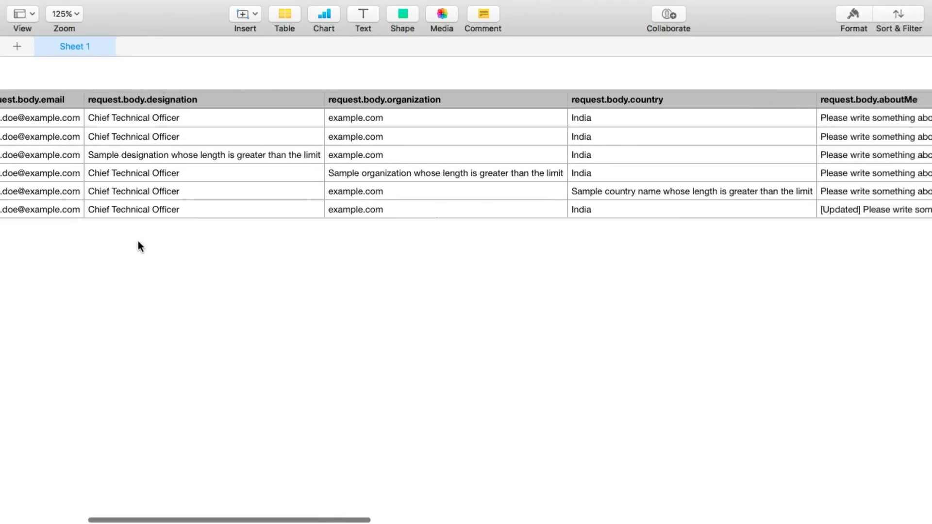
scroll(138, 241, "right", 7)
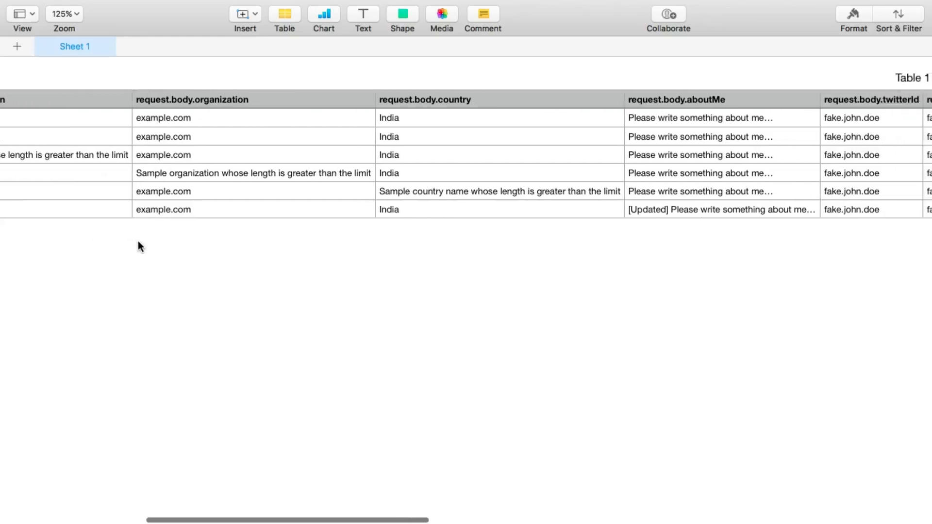
scroll(137, 247, "right", 1)
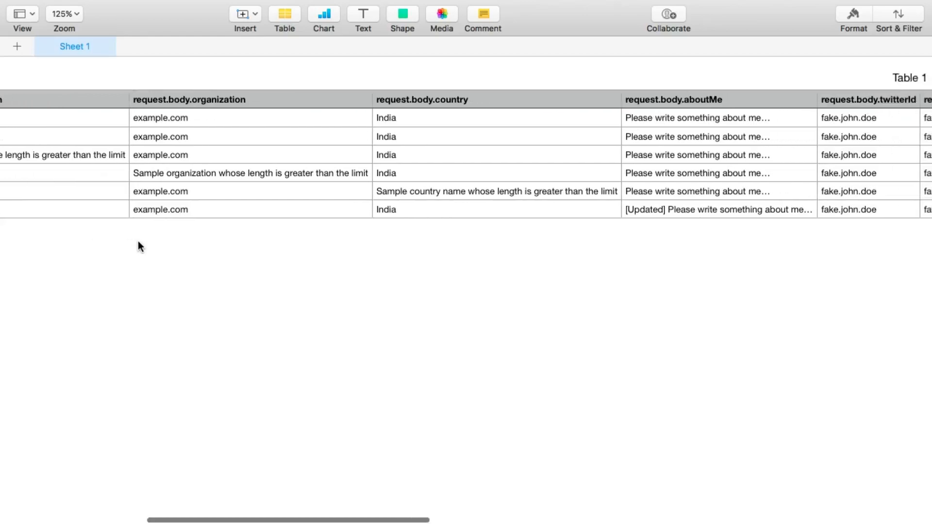
scroll(138, 241, "left", 20)
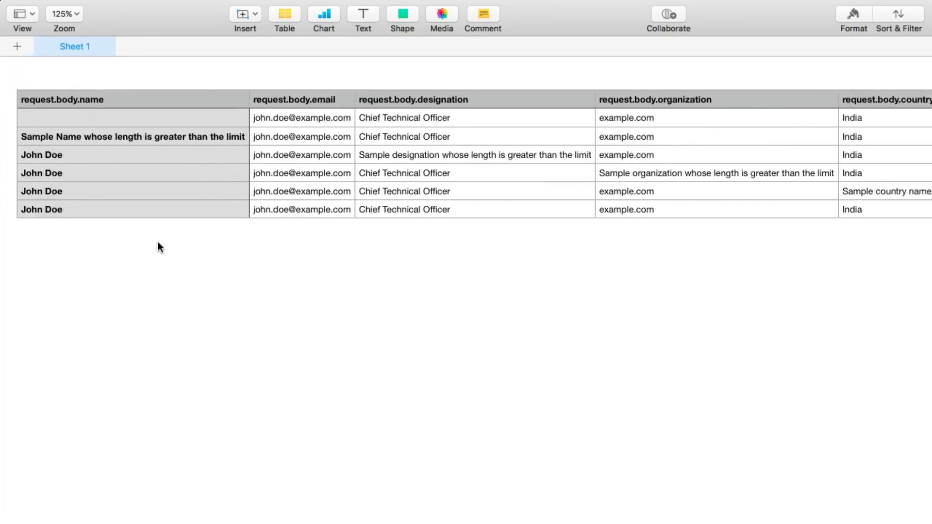
scroll(182, 247, "left", 2)
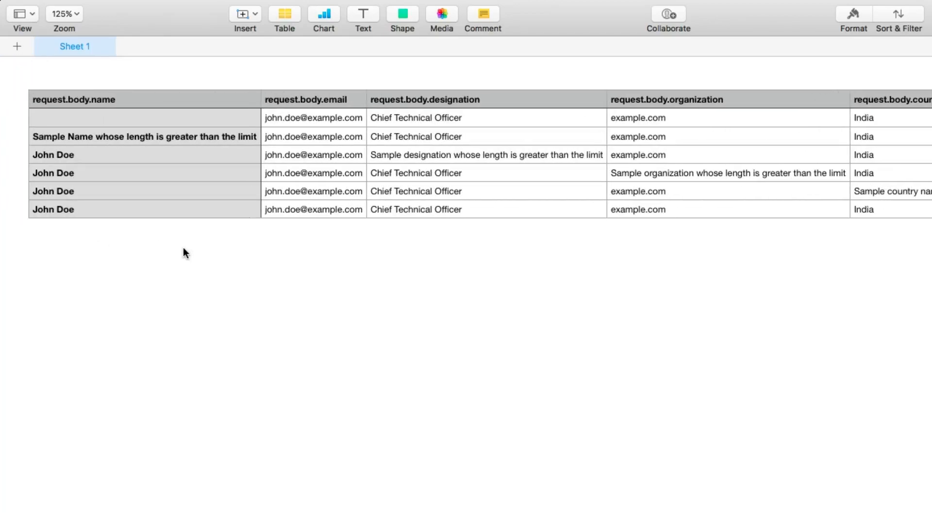
- Back in the vREST test list, expand the Fetch Update Contact API Data test case
key("ctrl+Left")
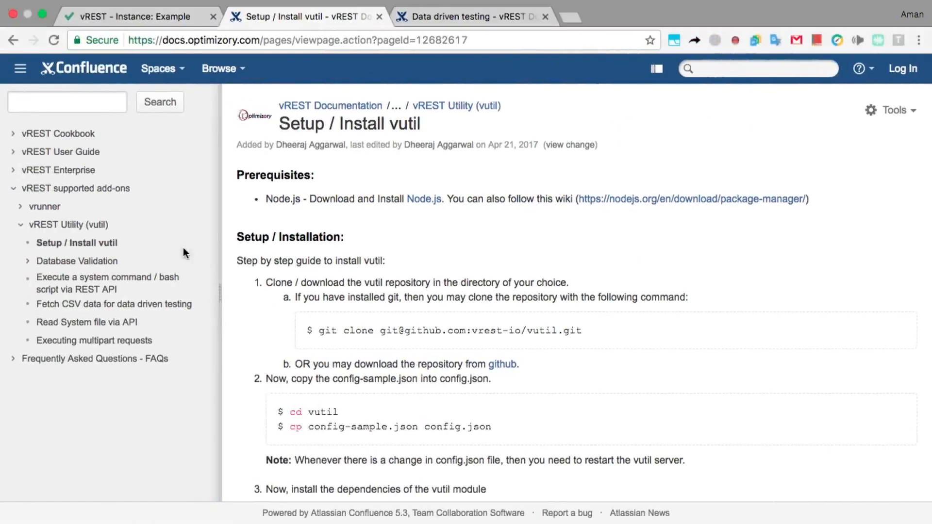
left_click(146, 17)
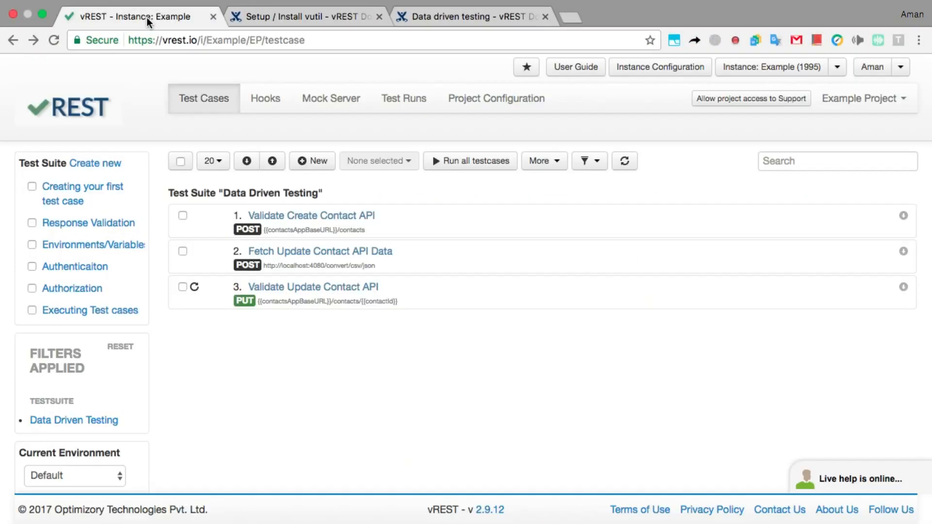
left_click(414, 254)
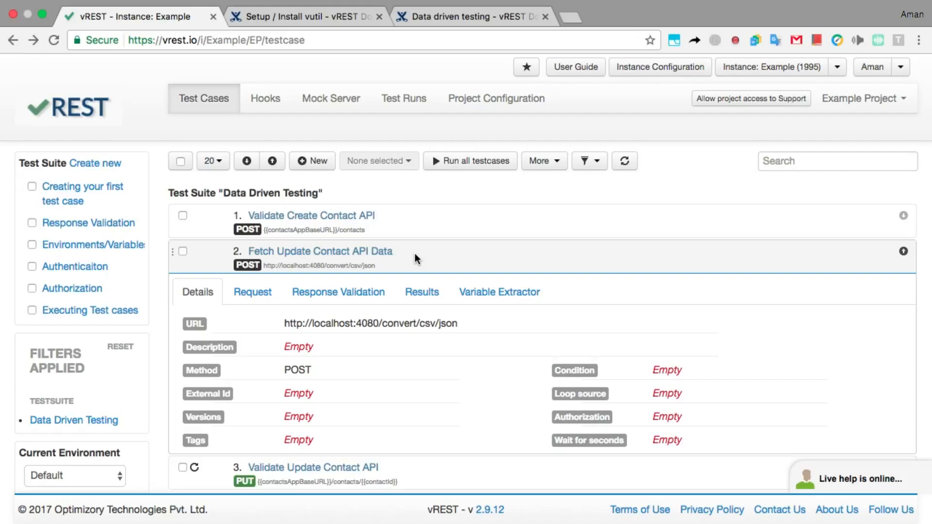
- Inspect the Variable Extractor and edit the path of the data variable
left_click(474, 287)
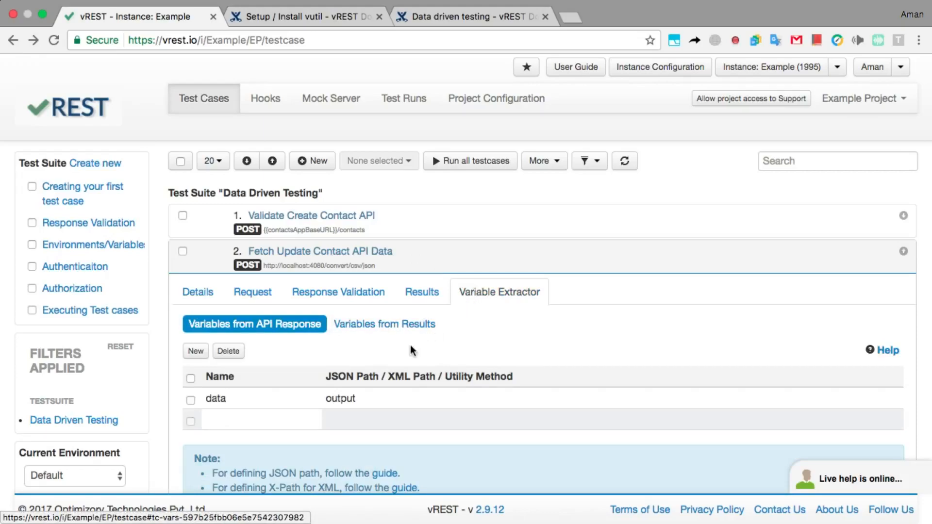
double_click(353, 398)
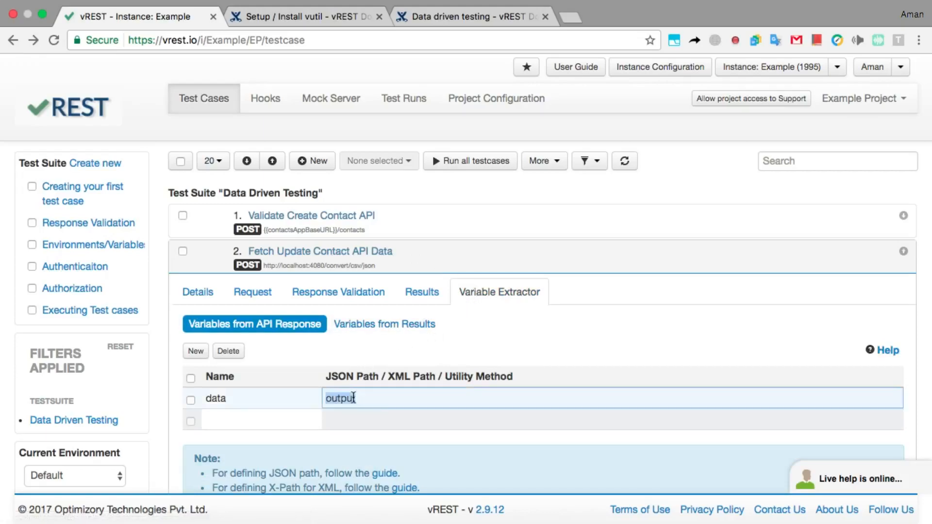
left_click(410, 358)
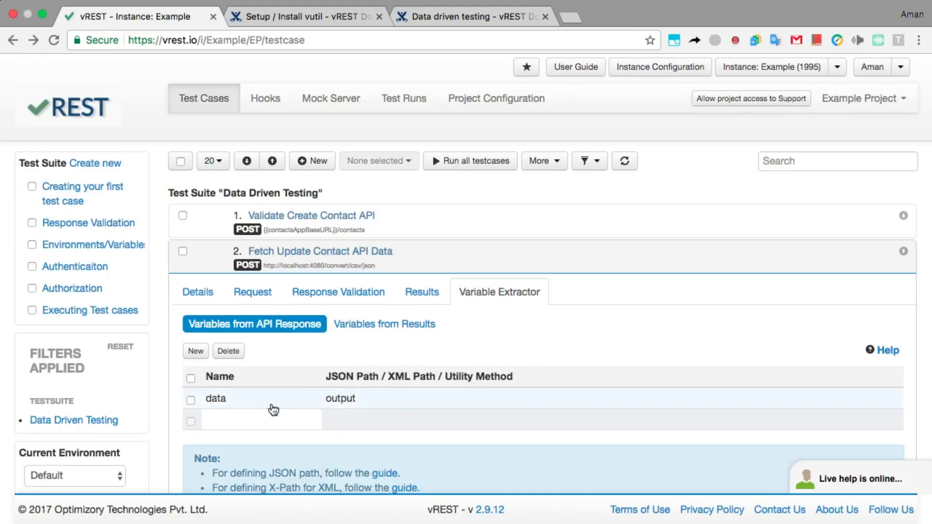
- Set Validate Update Contact API's loop source to {{data}} and view its request parameters
scroll(273, 410, "down", 5)
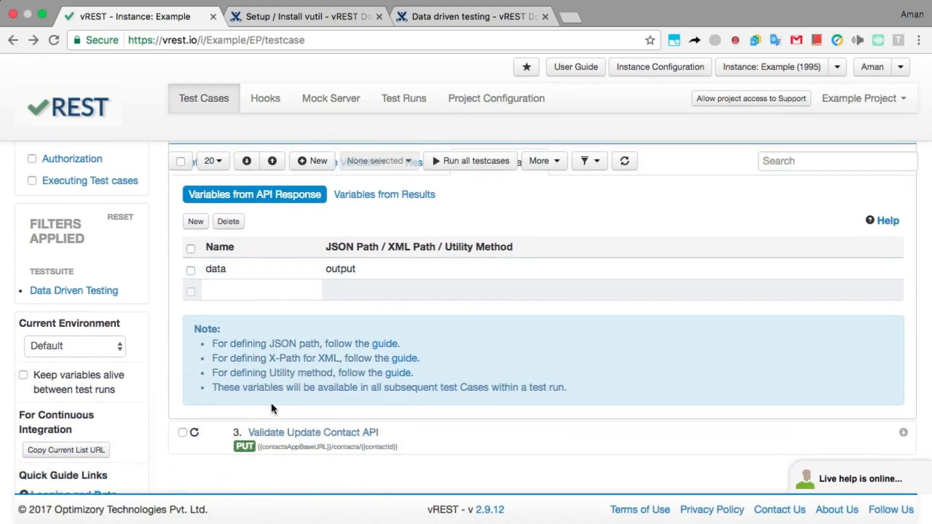
left_click(400, 443)
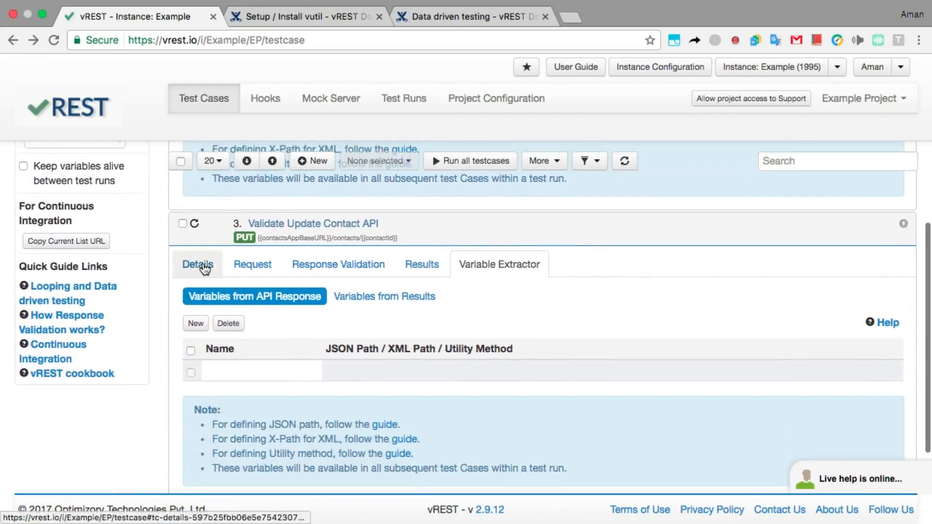
left_click(198, 265)
left_click(665, 369)
double_click(665, 368)
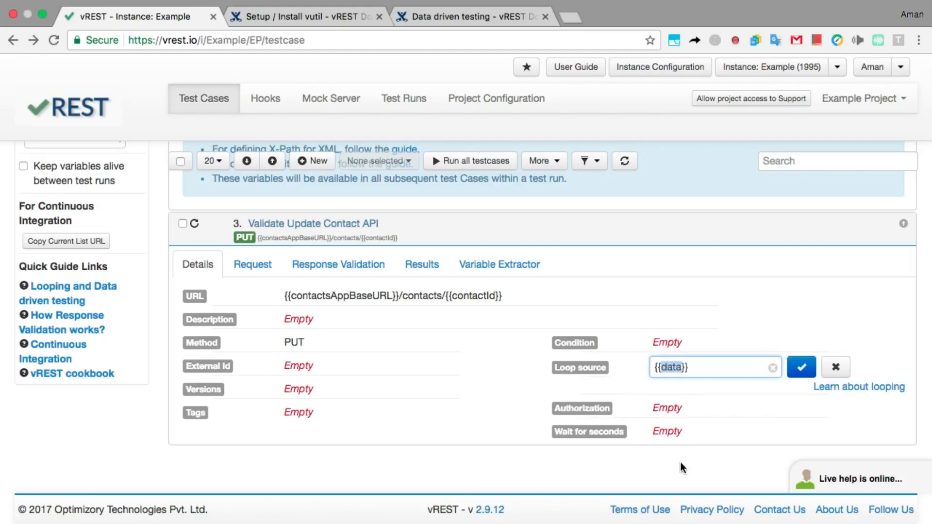
key("Return")
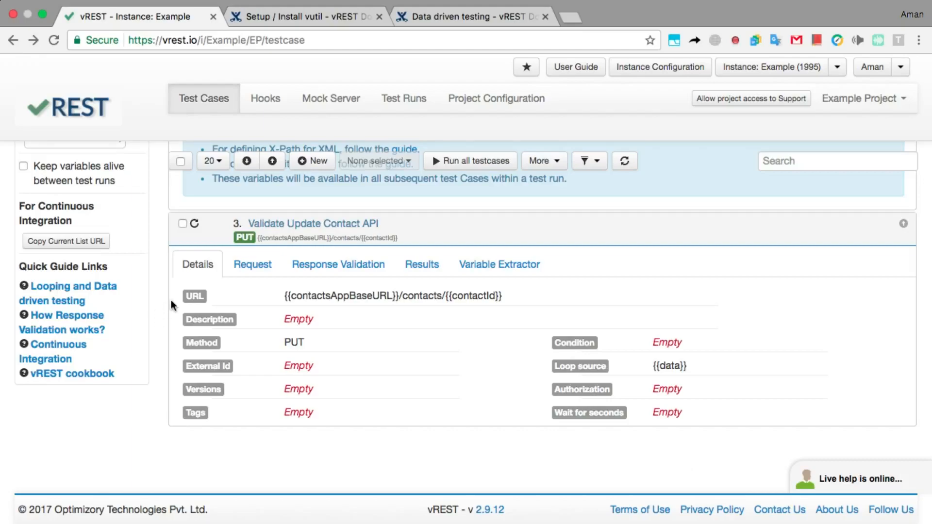
left_click(250, 266)
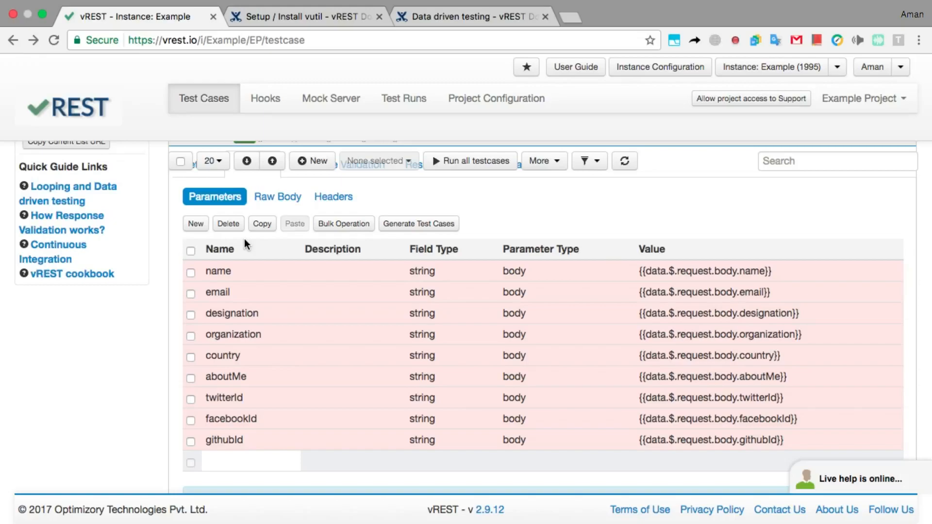
- Compare the raw request body with the CSV, then return to the nine body parameters
left_click(277, 196)
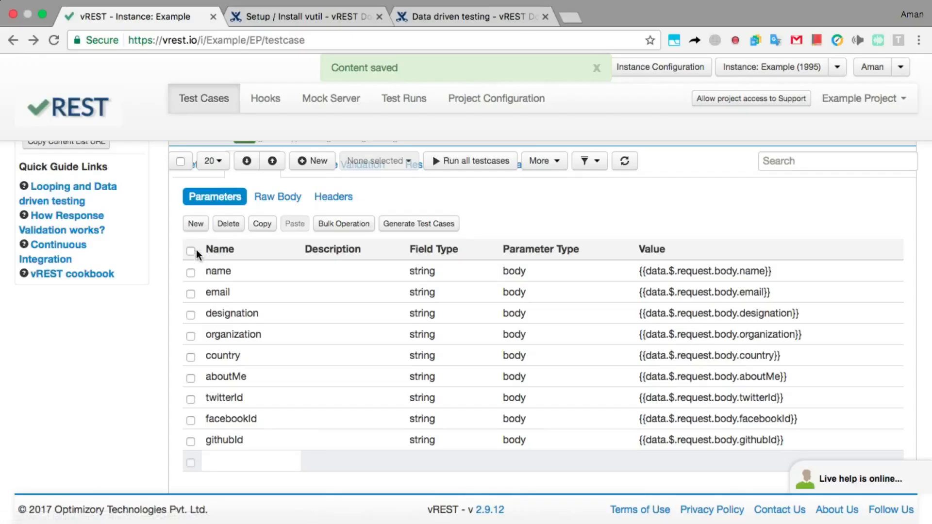
left_click(191, 250)
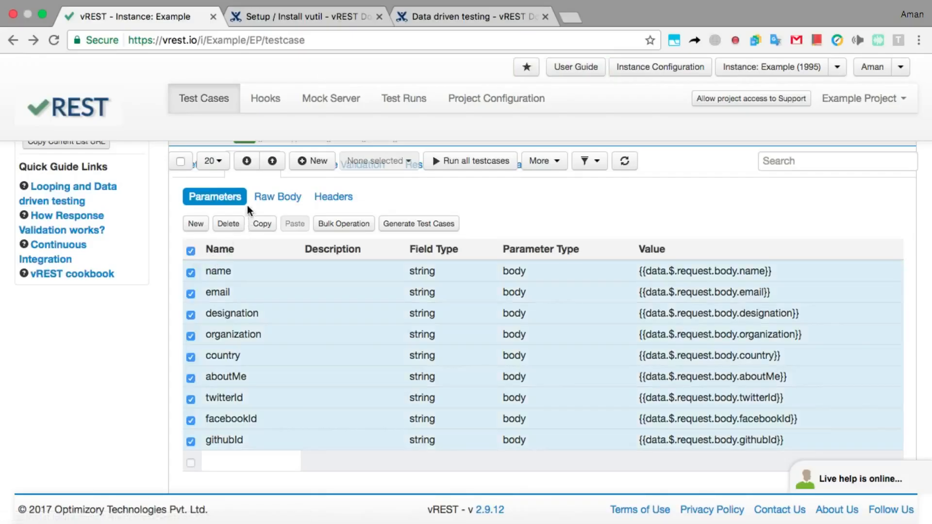
scroll(247, 206, "up", 3)
- Check the status code assertion and the expectedBody reference under Response Validation
left_click(306, 220)
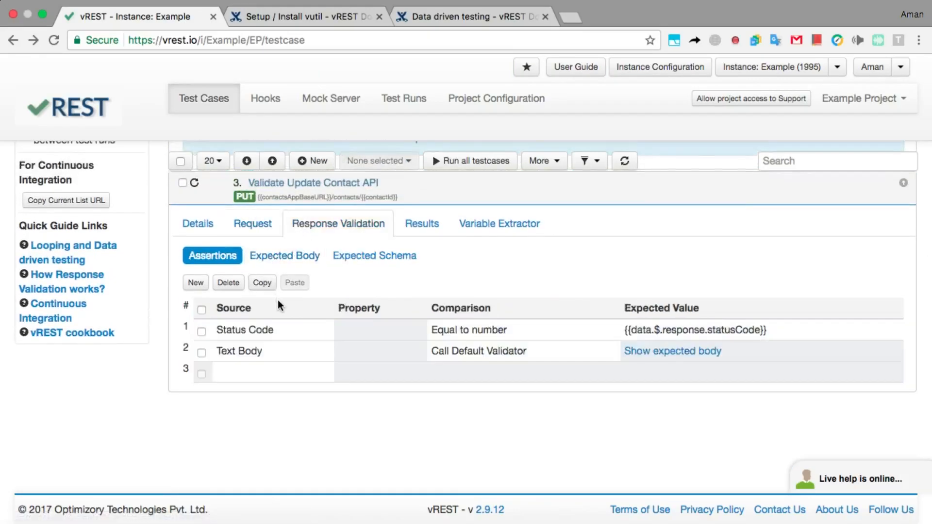
left_click(633, 335)
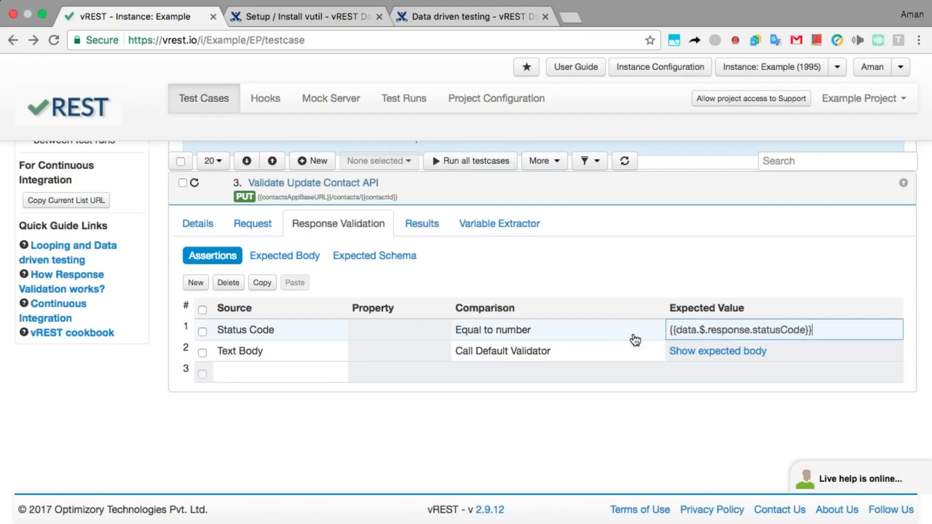
left_click(313, 260)
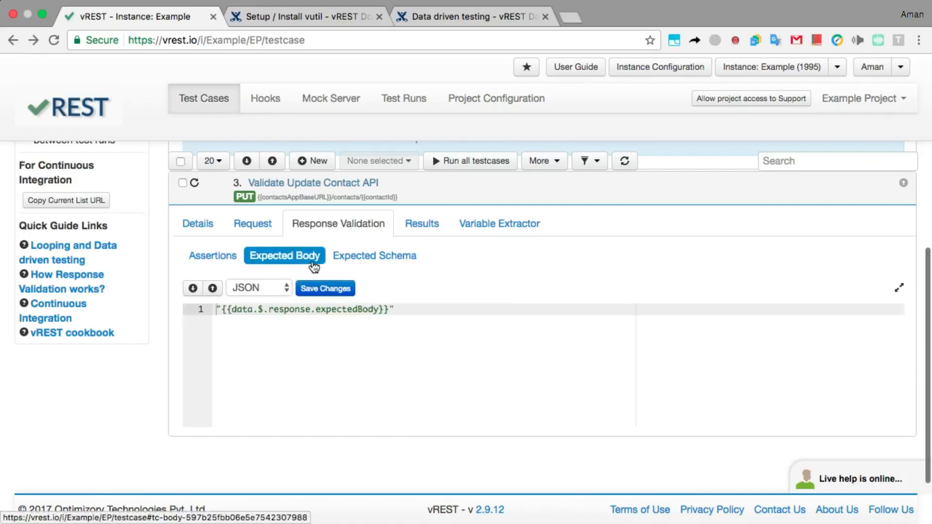
double_click(339, 309)
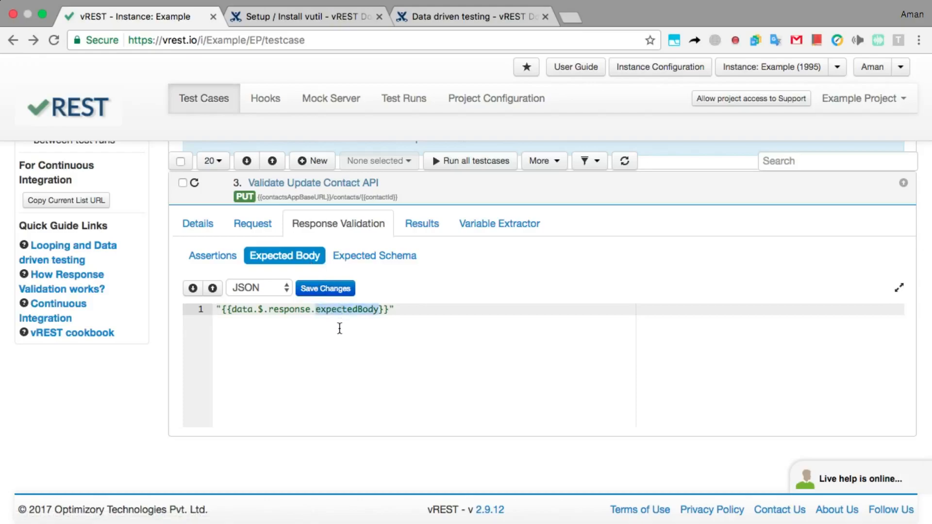
scroll(138, 241, "right", 3)
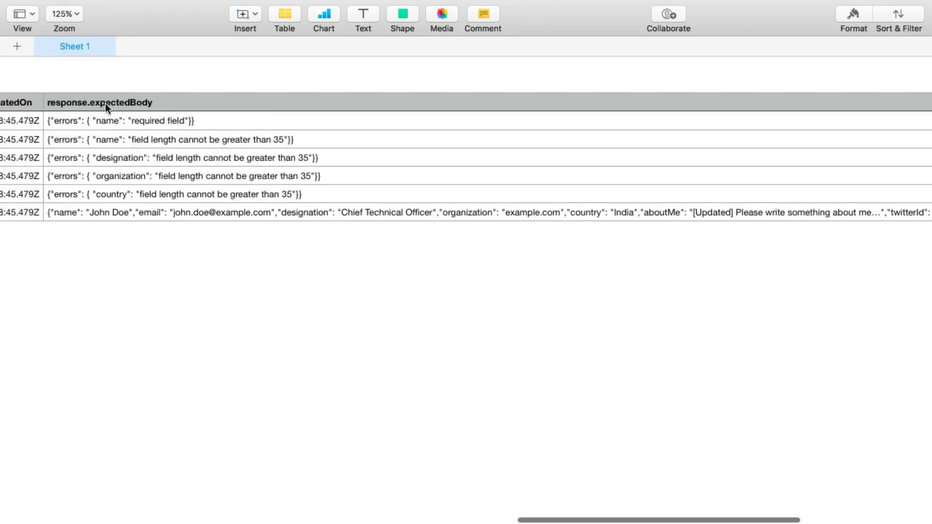
- Match expectedBody to the sheet's response.expectedBody column and run all tests: 7 of 8 pass
left_click(106, 103)
left_click(128, 254)
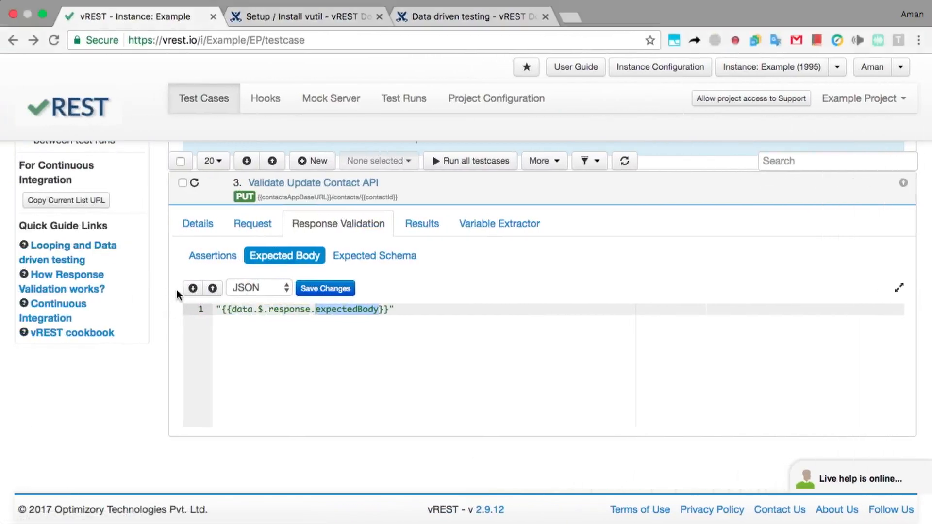
scroll(165, 286, "up", 6)
left_click(438, 165)
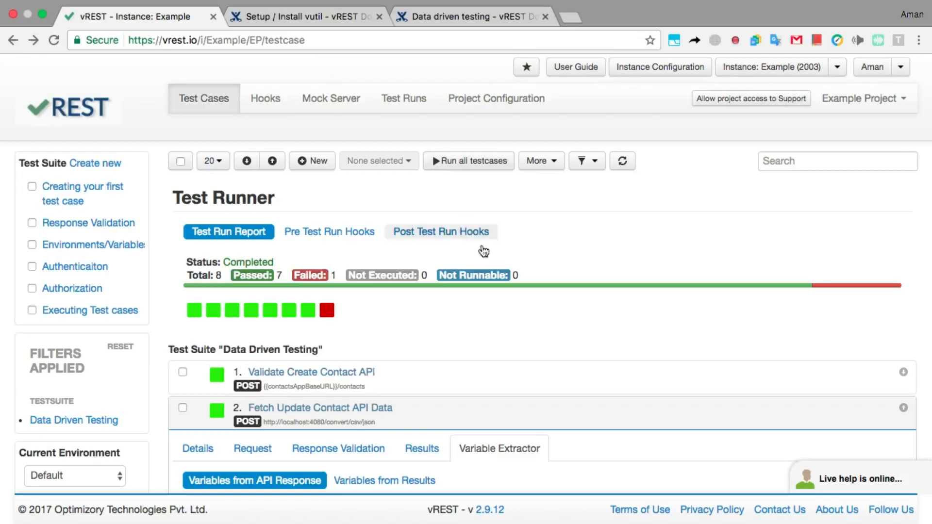
- Collapse the details and open the run results of Validate Update Contact API
left_click(264, 161)
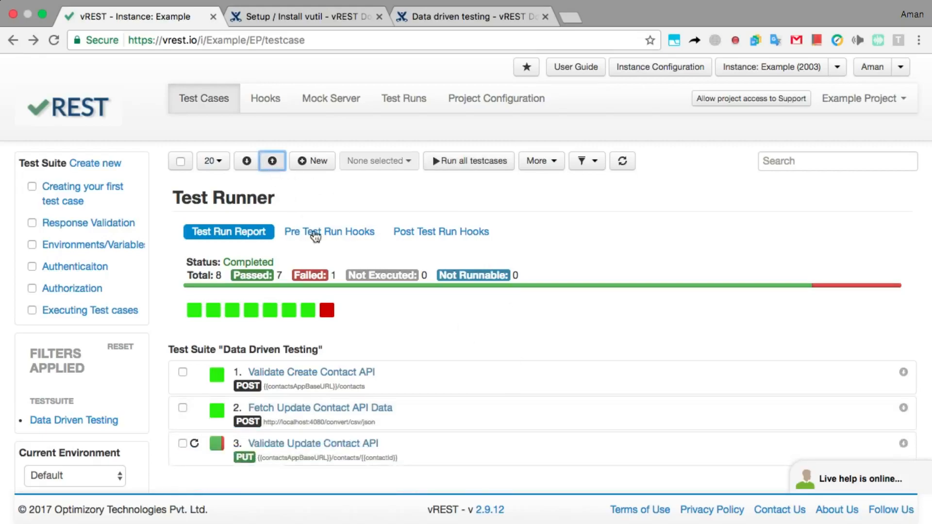
scroll(416, 327, "down", 3)
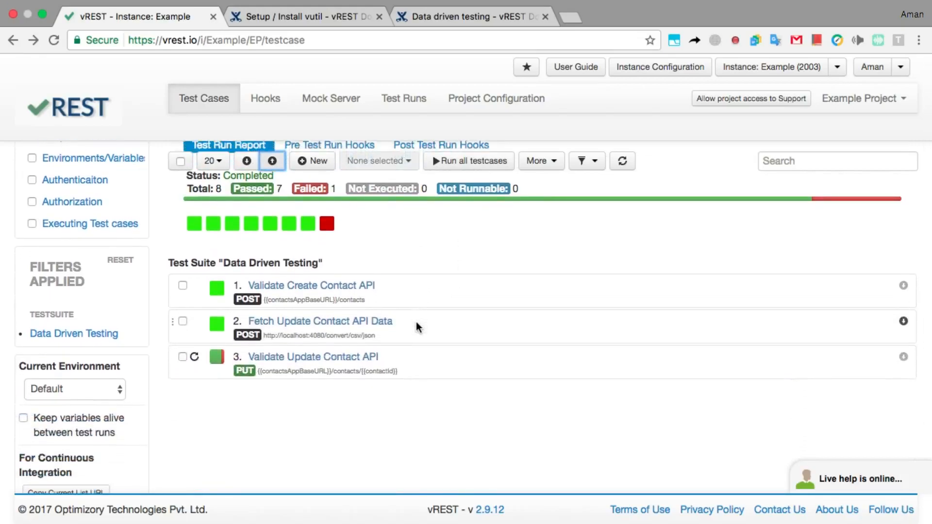
left_click(418, 363)
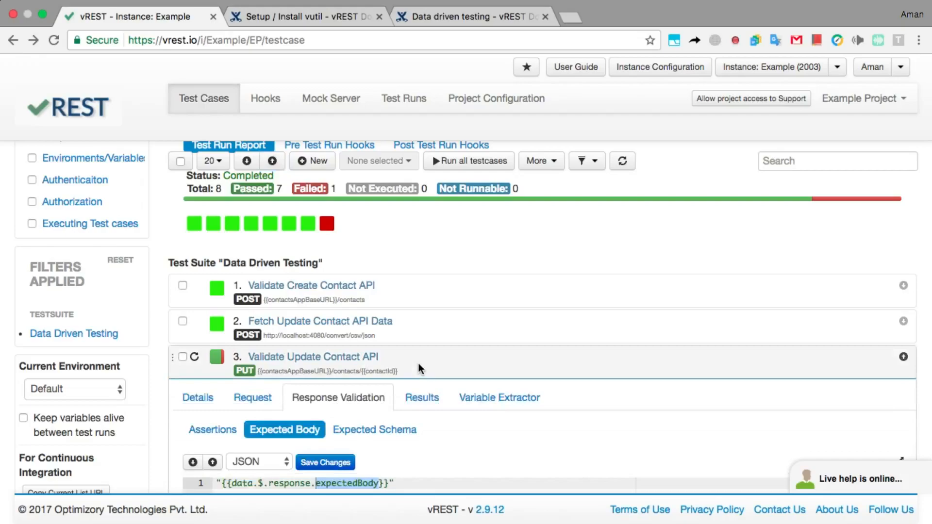
left_click(419, 399)
scroll(418, 398, "down", 2)
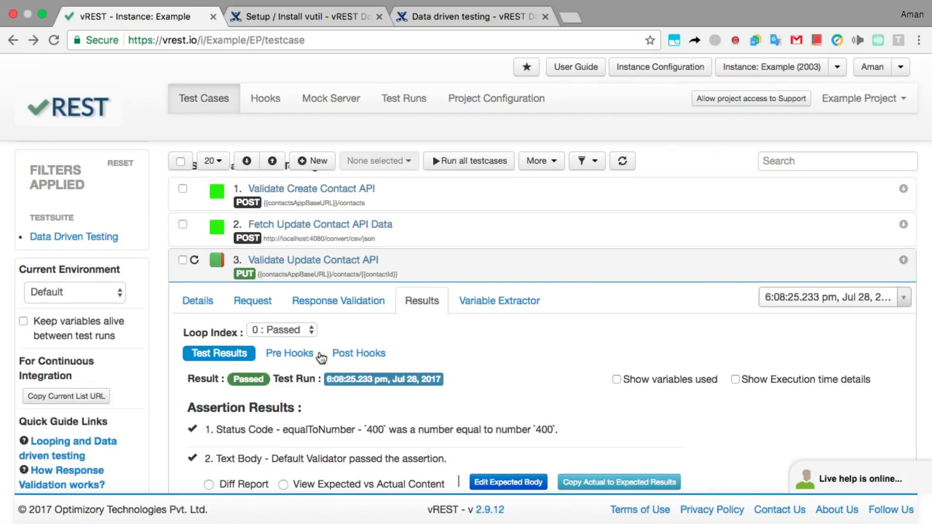
- Compare loop iteration 1 with the failed iteration 5, then bring up the Data driven testing docs
left_click(307, 335)
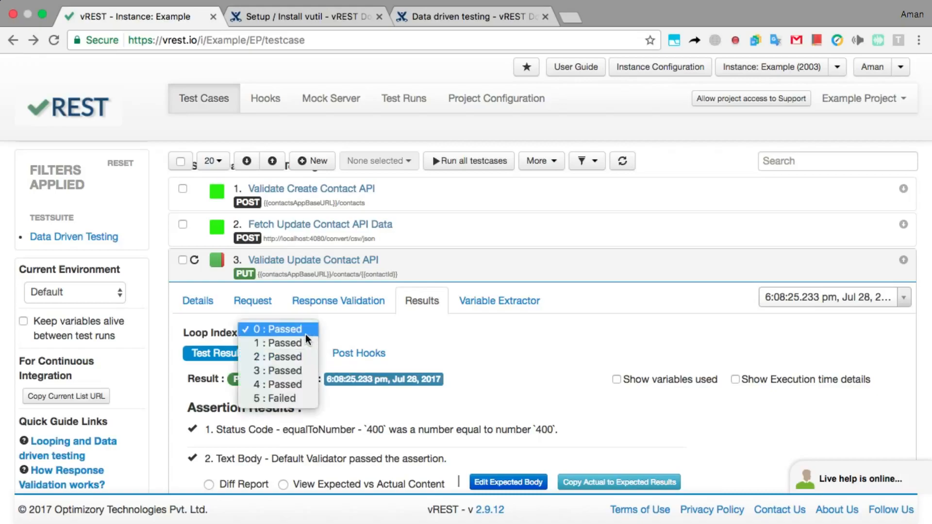
left_click(301, 345)
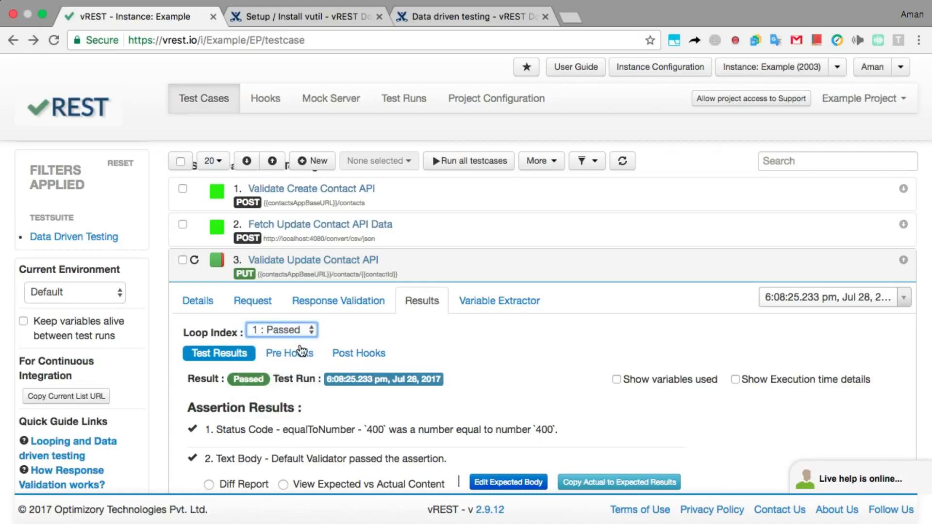
left_click(310, 331)
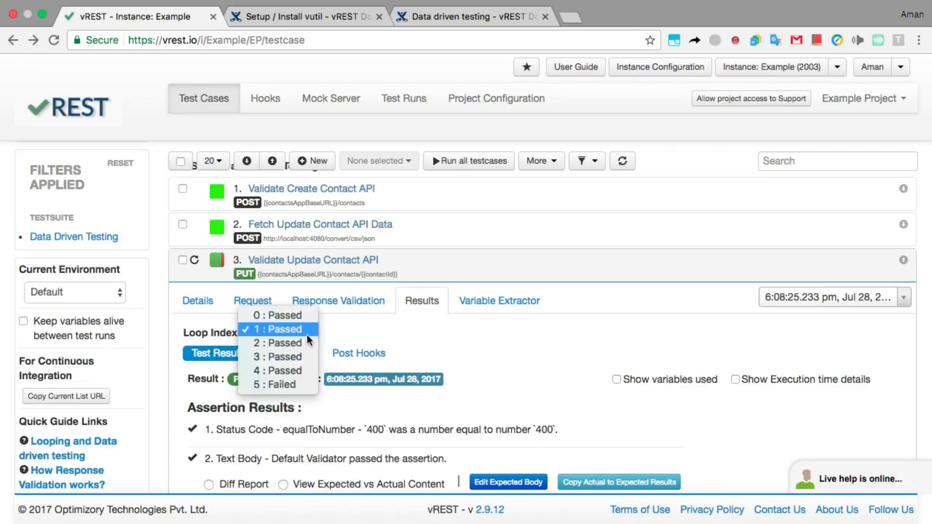
left_click(292, 384)
scroll(339, 273, "down", 2)
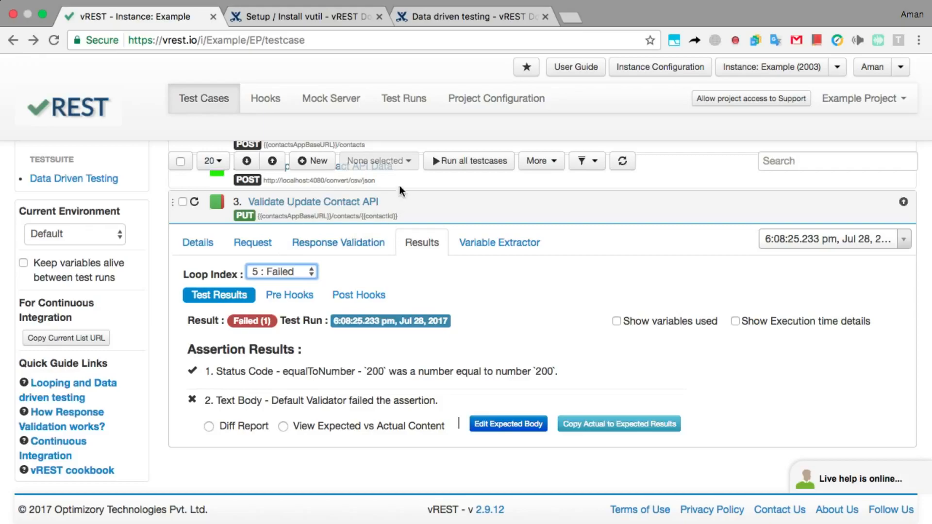
left_click(430, 17)
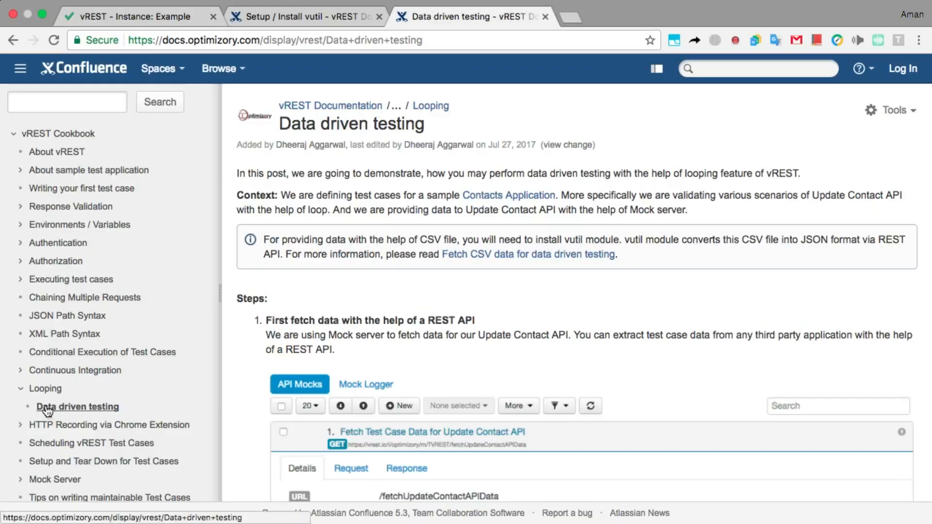
scroll(22, 408, "up", 5)
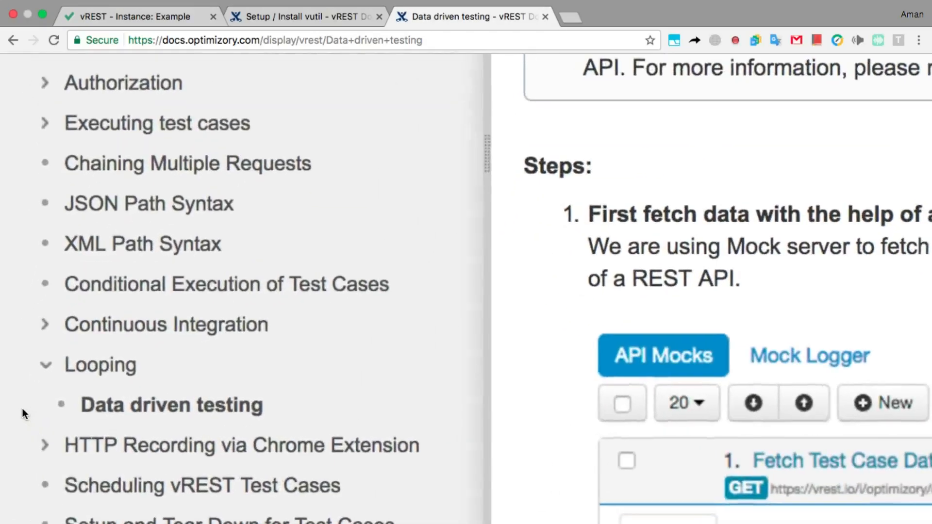